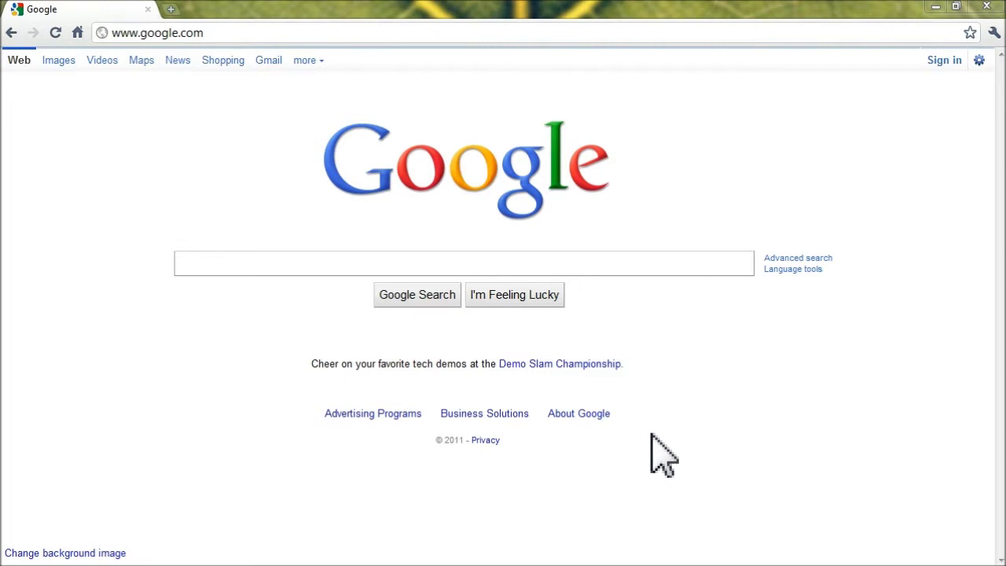
{"action": "left_click", "coordinate": [245, 33]}
{"action": "type", "text": "http://demogator.hostgator.com/cpanel"}
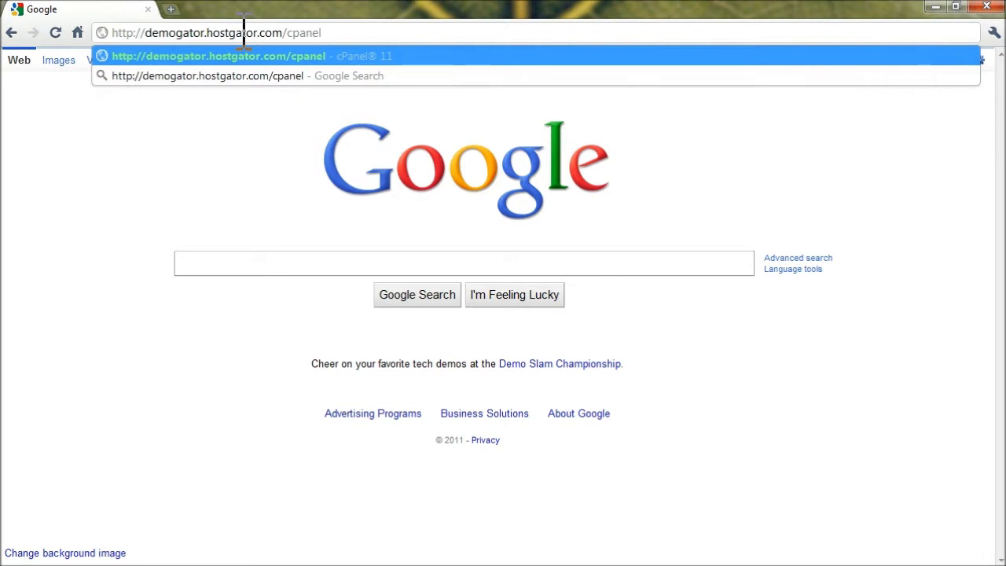
{"action": "key", "text": "Return"}
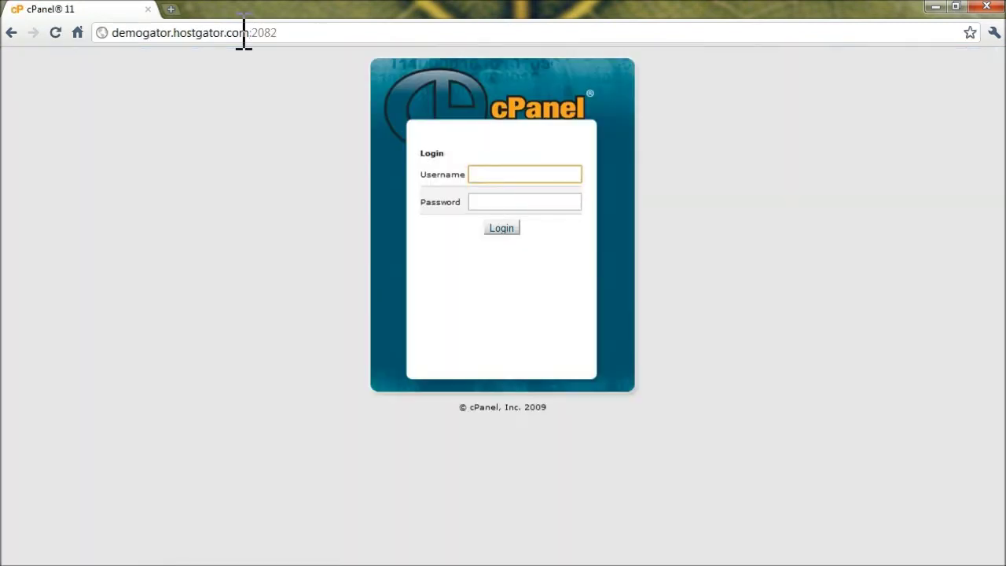
Sign in to cPanel with the account username and password
{"action": "left_click", "coordinate": [559, 173]}
{"action": "type", "text": "d"}
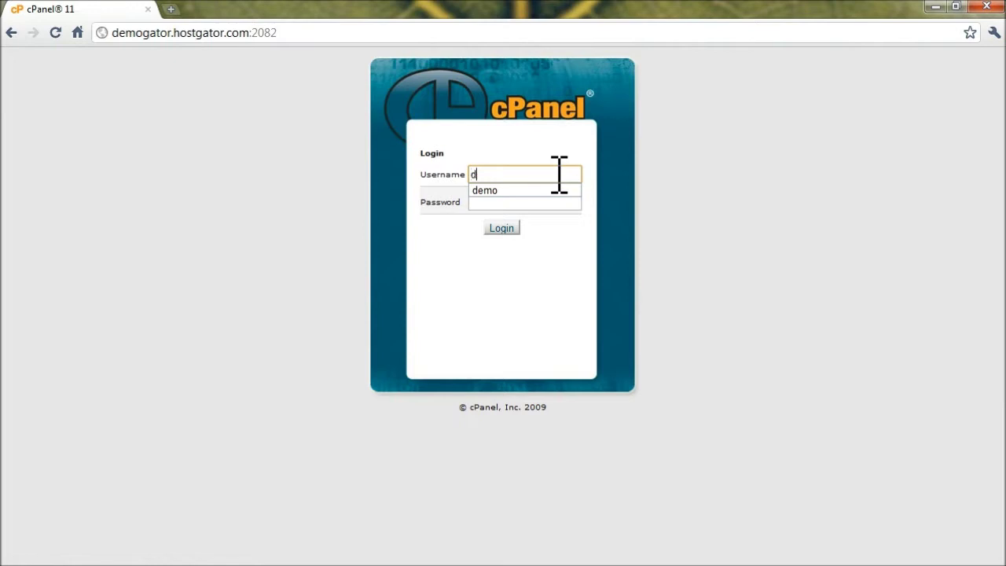
{"action": "type", "text": "emo"}
{"action": "key", "text": "Tab"}
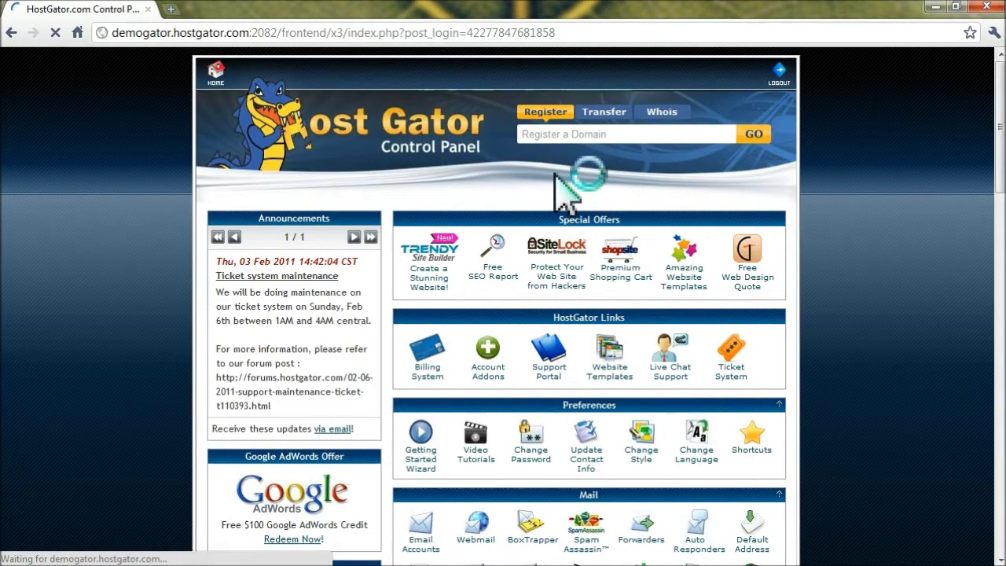
Launch the QuickInstall autoinstaller from the Software/Services section
{"action": "scroll", "coordinate": [598, 260], "scroll_direction": "down", "scroll_amount": 2}
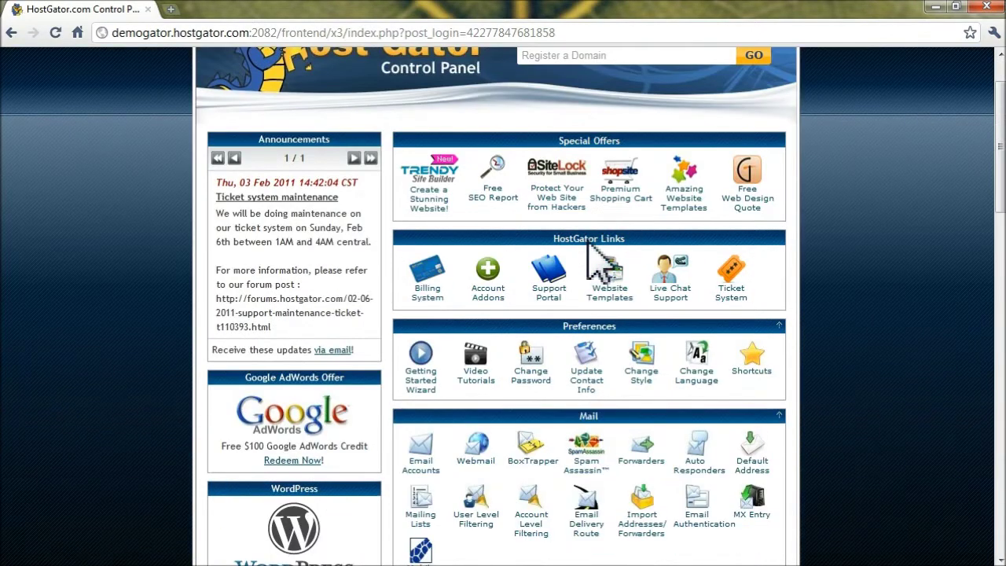
{"action": "scroll", "coordinate": [586, 240], "scroll_direction": "down", "scroll_amount": 6}
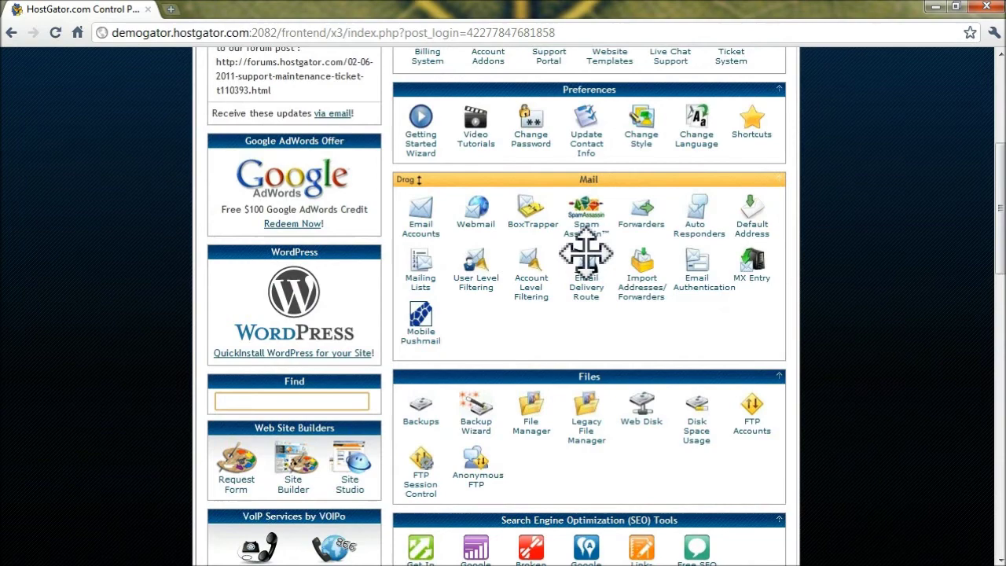
{"action": "scroll", "coordinate": [589, 306], "scroll_direction": "down", "scroll_amount": 6}
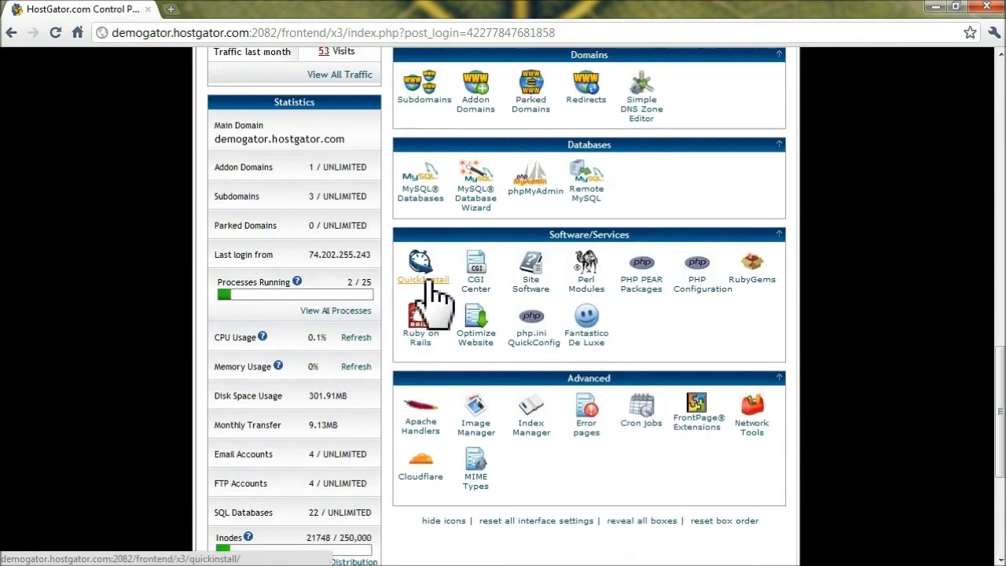
{"action": "left_click", "coordinate": [430, 283]}
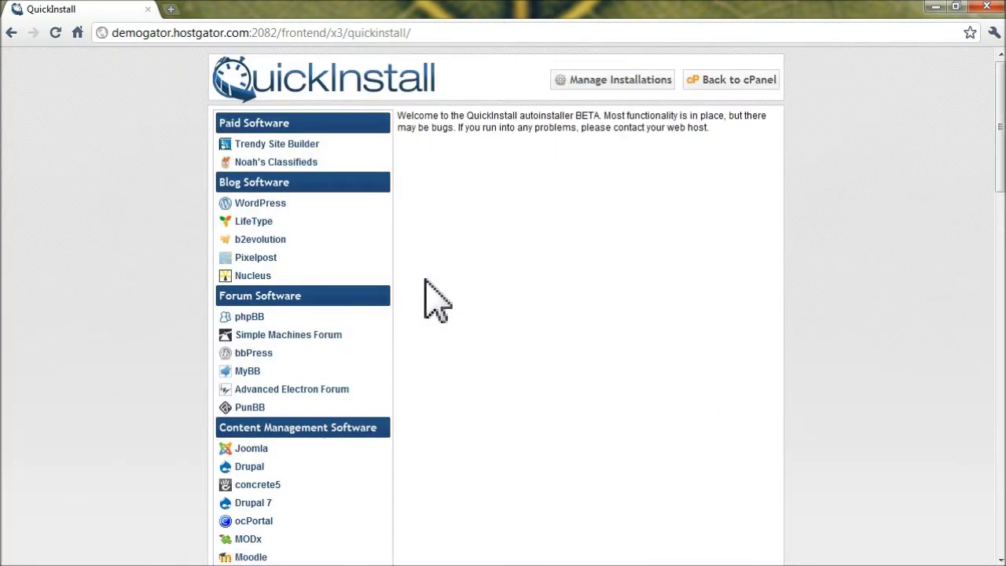
Choose Drupal from QuickInstall's content management software and continue to its install form
{"action": "scroll", "coordinate": [437, 308], "scroll_direction": "down", "scroll_amount": 1}
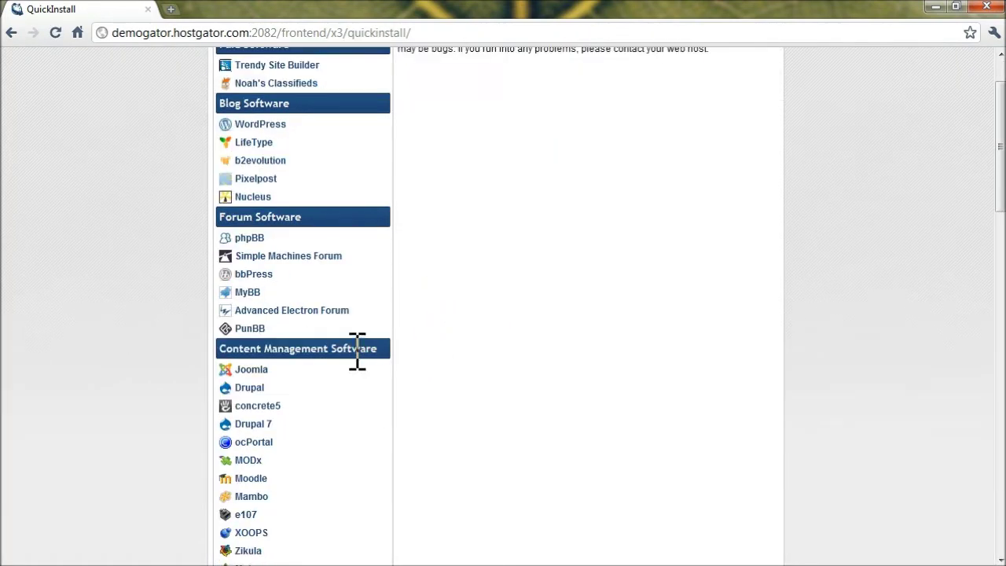
{"action": "left_click", "coordinate": [250, 388]}
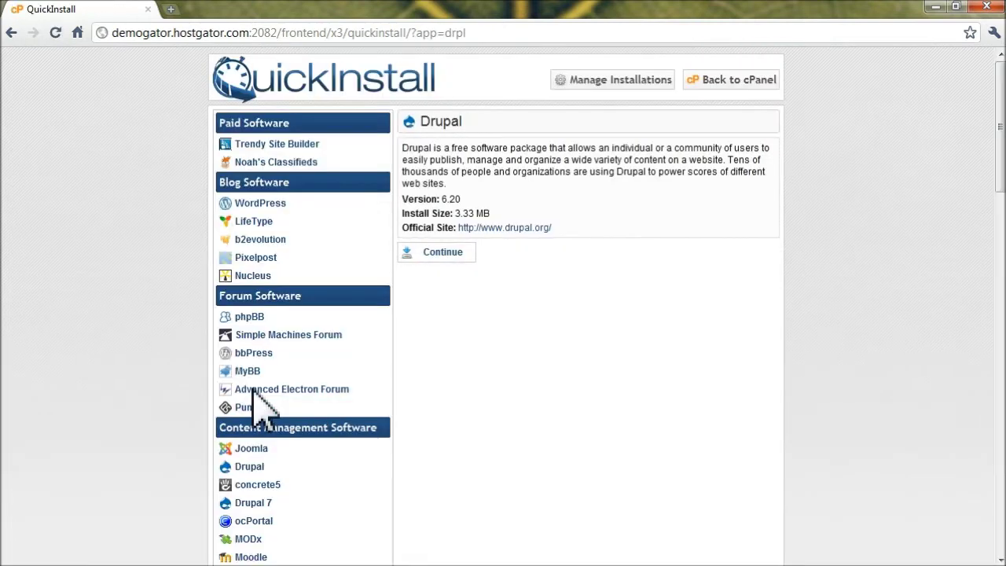
{"action": "left_click", "coordinate": [436, 253]}
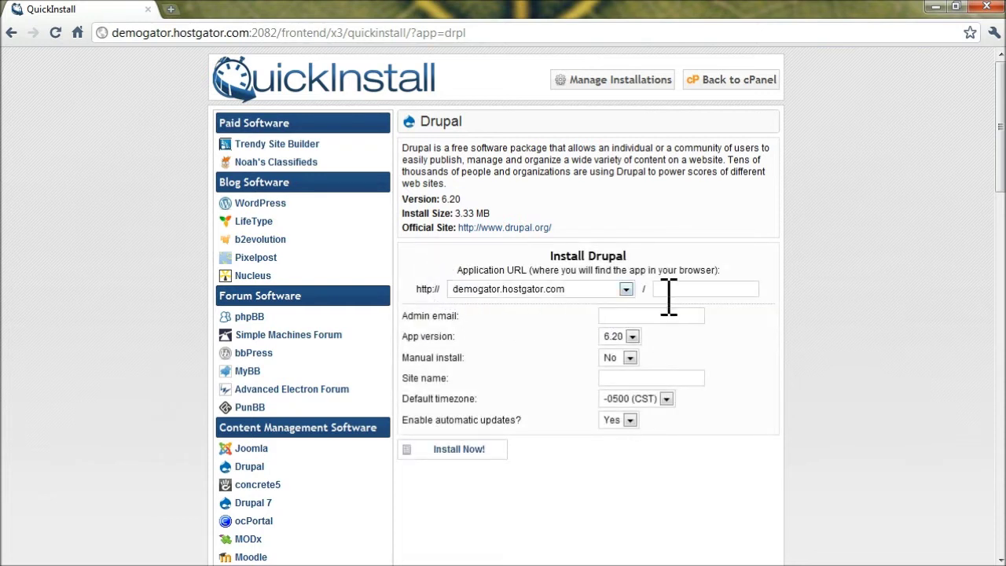
Fill in the install path mydrupal, the admin e-mail and site name 'My Drupal Demo'
{"action": "left_click", "coordinate": [678, 289]}
{"action": "left_click", "coordinate": [665, 315]}
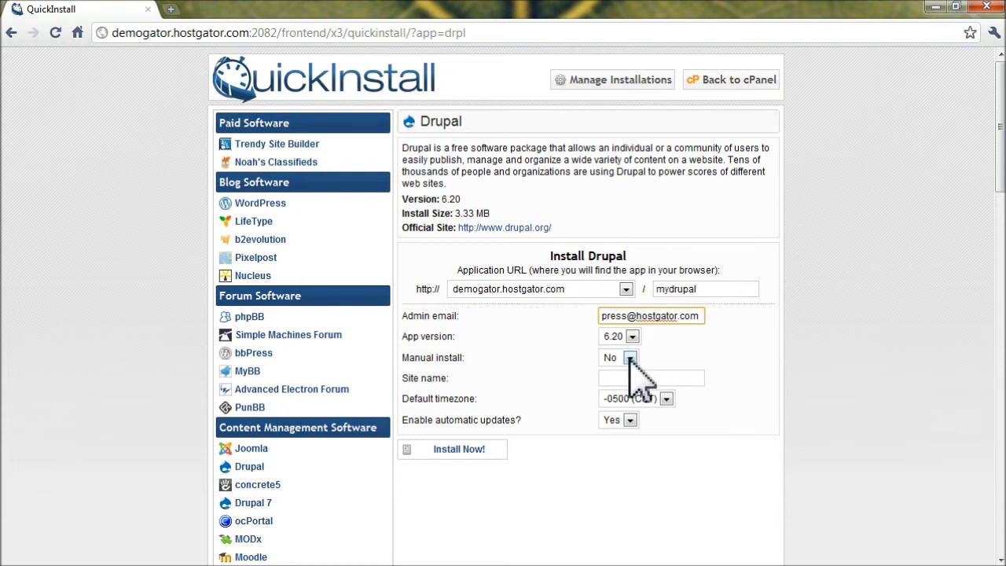
{"action": "left_click", "coordinate": [638, 379]}
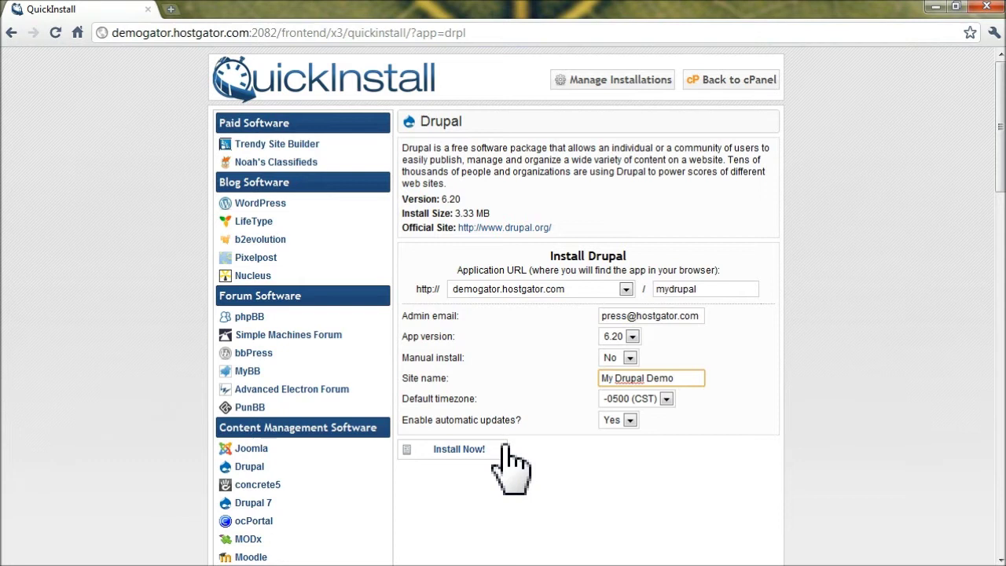
Install Drupal 6.20 at /mydrupal and wait for the Congratulations message at 100%
{"action": "left_click", "coordinate": [475, 453]}
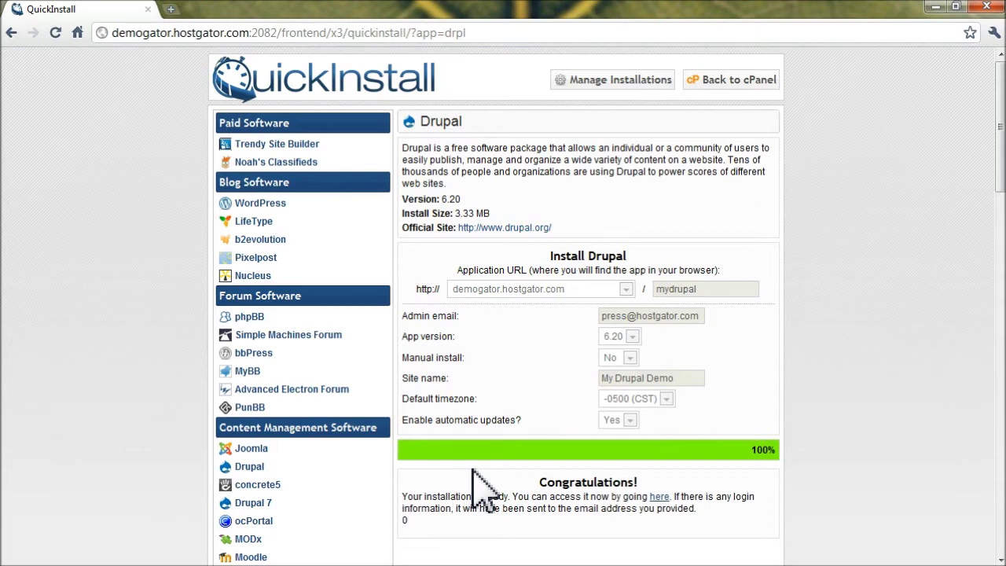
{"action": "scroll", "coordinate": [817, 417], "scroll_direction": "down", "scroll_amount": 1}
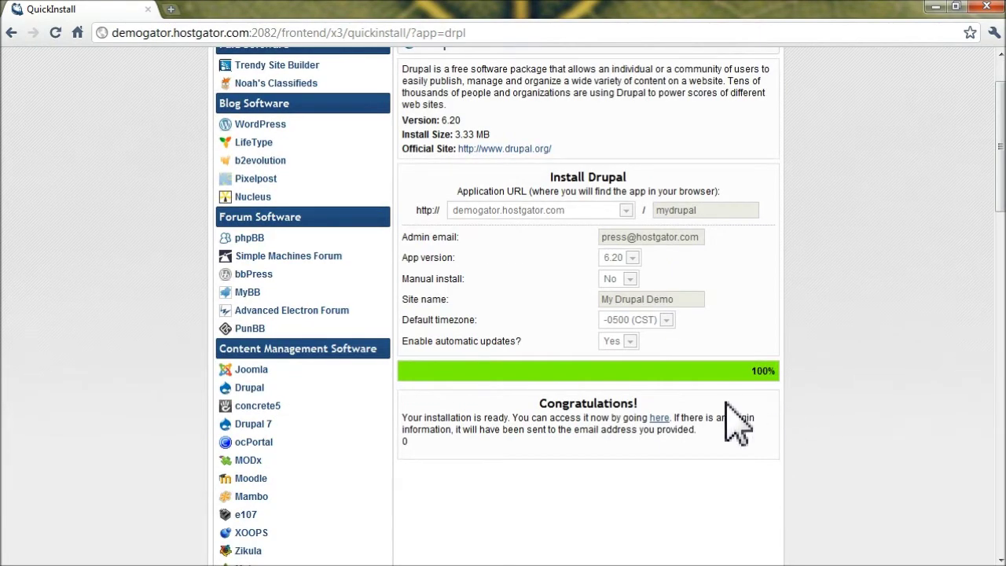
Open the new My Drupal Demo site and log in as admin with its password
{"action": "left_click", "coordinate": [660, 423]}
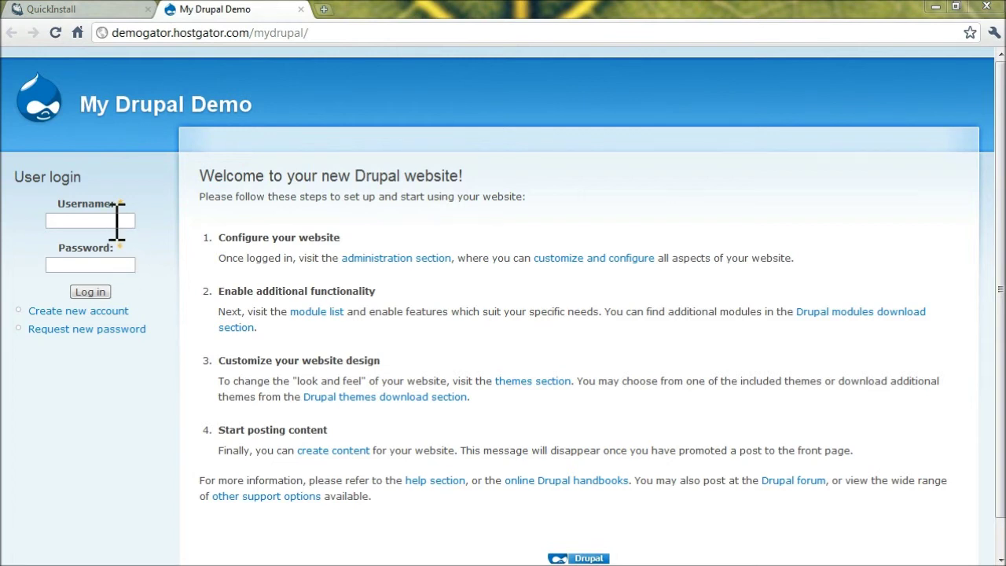
{"action": "left_click", "coordinate": [116, 221]}
{"action": "type", "text": "admin"}
{"action": "key", "text": "Tab"}
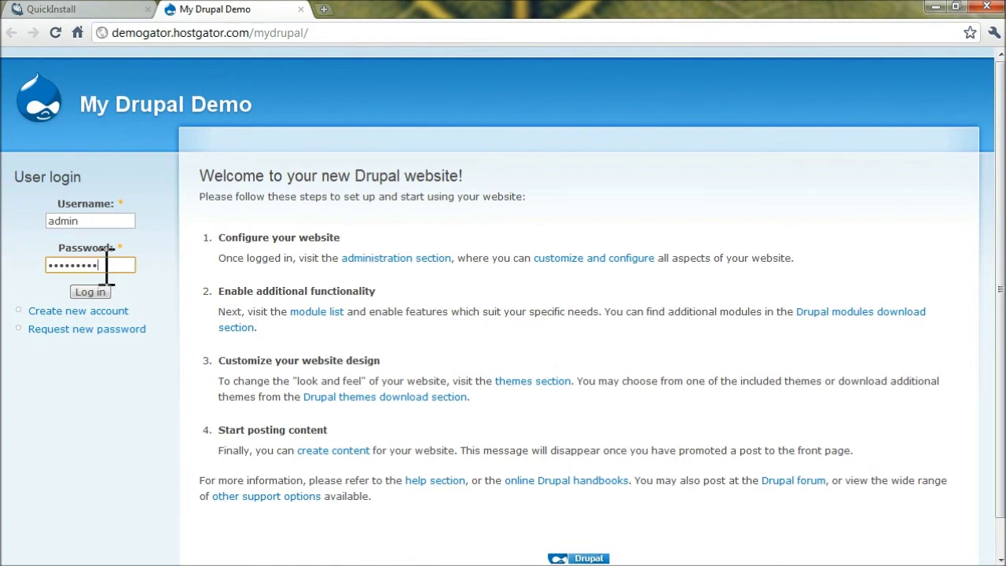
{"action": "left_click", "coordinate": [91, 293]}
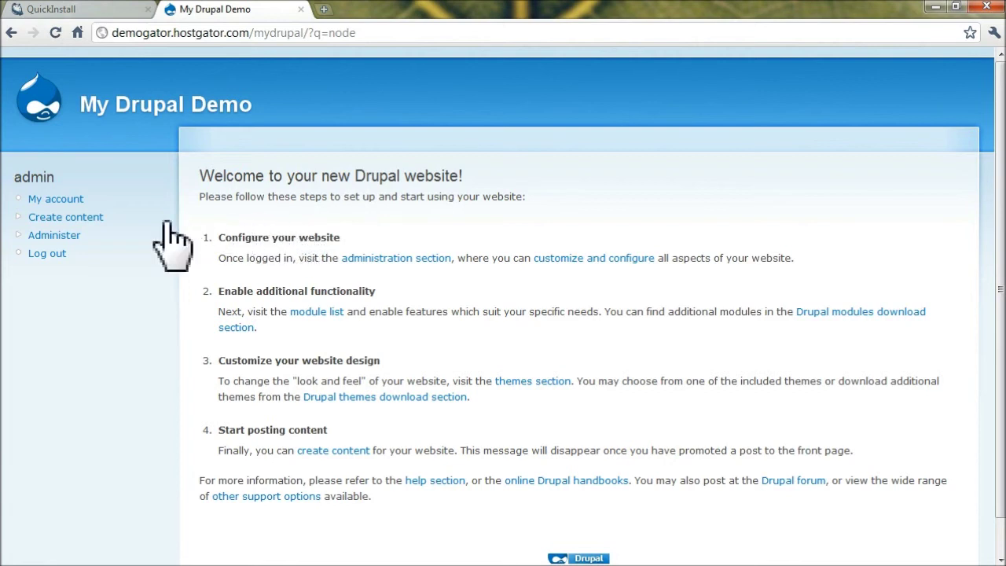
Start a new Page titled 'My First Drupal Page' with HostGator install body text
{"action": "left_click", "coordinate": [91, 219]}
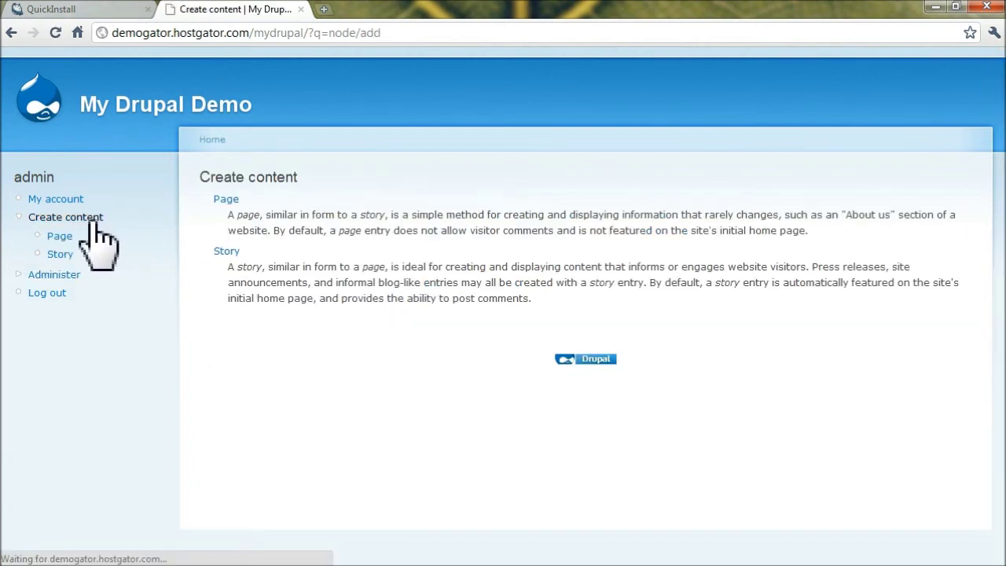
{"action": "left_click", "coordinate": [226, 201]}
{"action": "left_click", "coordinate": [274, 222]}
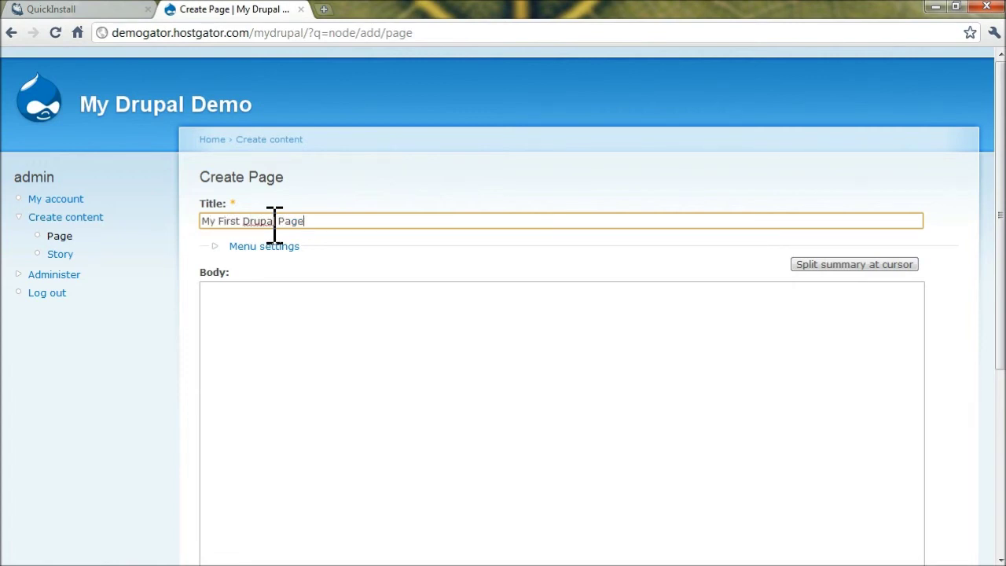
{"action": "left_click", "coordinate": [274, 346]}
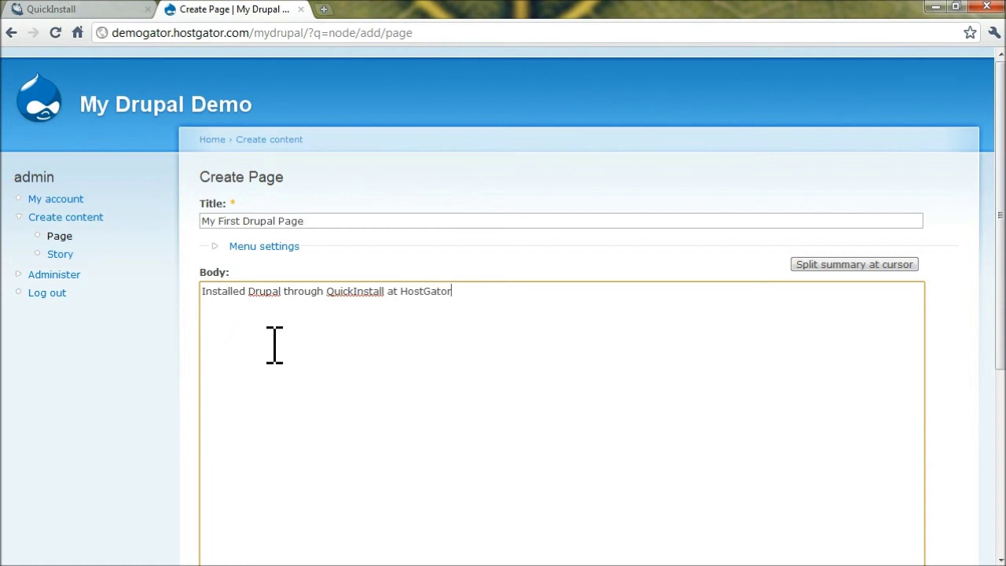
Give the page a 'First Page' menu link in its menu settings
{"action": "scroll", "coordinate": [433, 213], "scroll_direction": "down", "scroll_amount": 5}
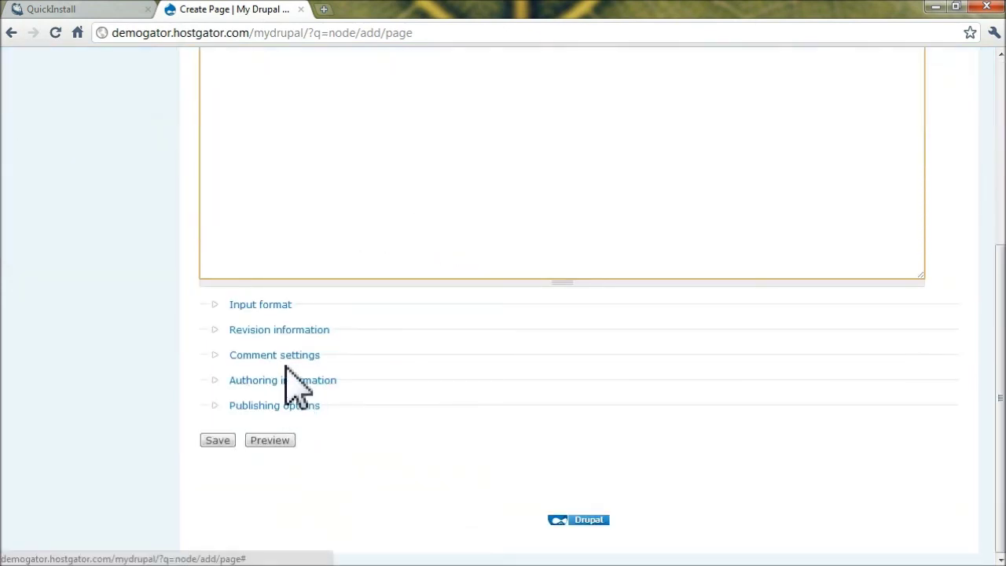
{"action": "scroll", "coordinate": [284, 377], "scroll_direction": "up", "scroll_amount": 5}
{"action": "left_click", "coordinate": [275, 246]}
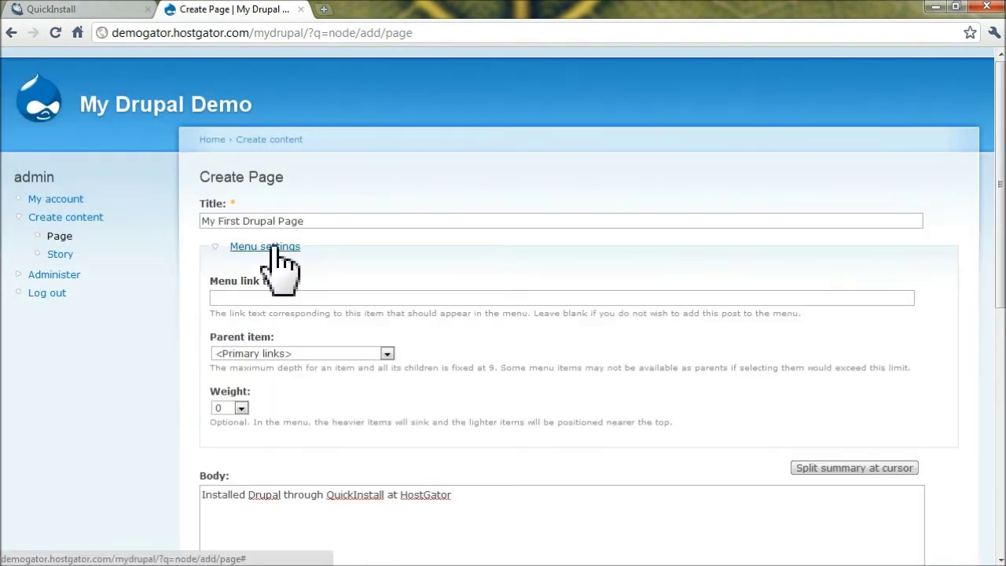
{"action": "left_click", "coordinate": [276, 299]}
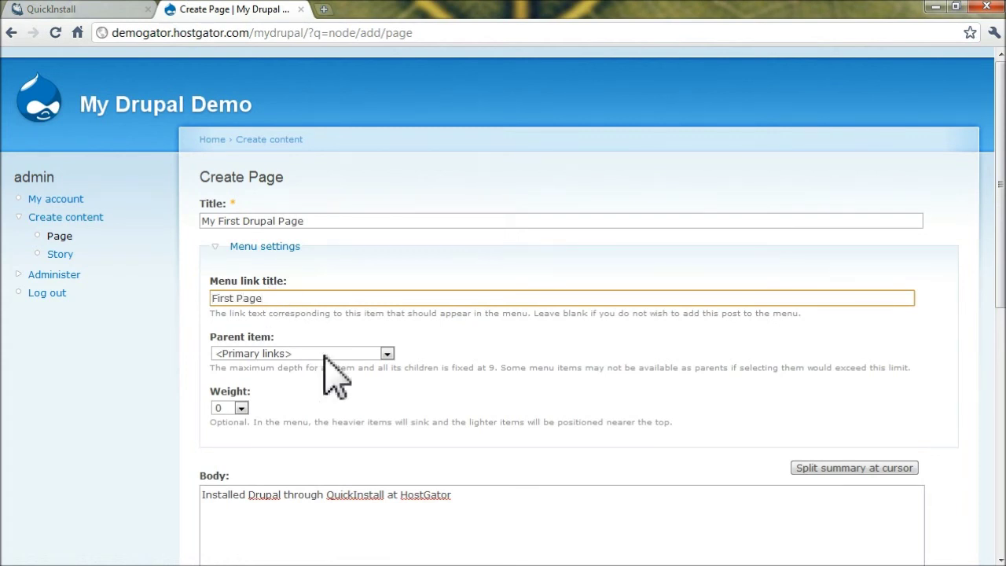
{"action": "scroll", "coordinate": [307, 389], "scroll_direction": "down", "scroll_amount": 5}
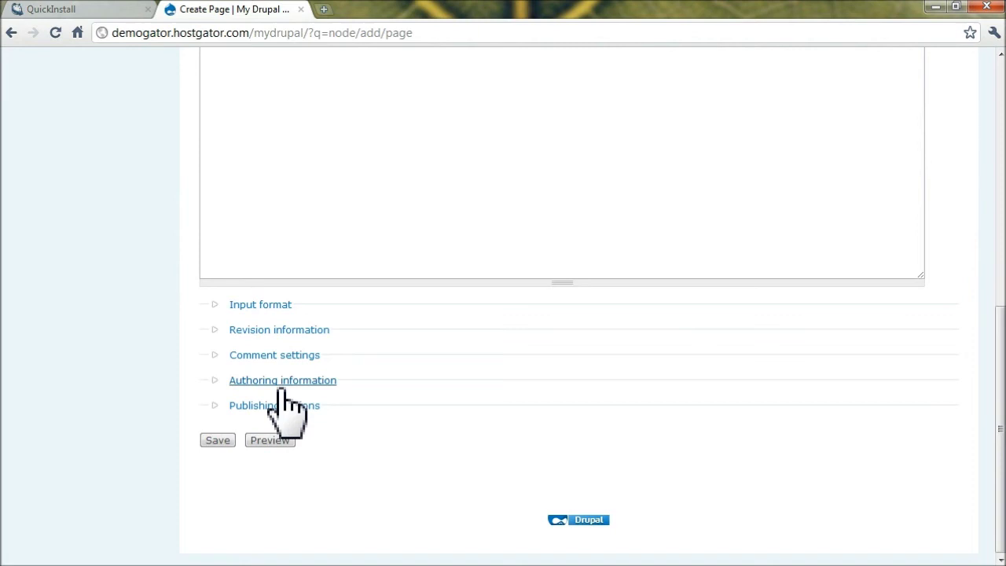
Mark the page 'Promoted to front page' and save it
{"action": "left_click", "coordinate": [279, 405]}
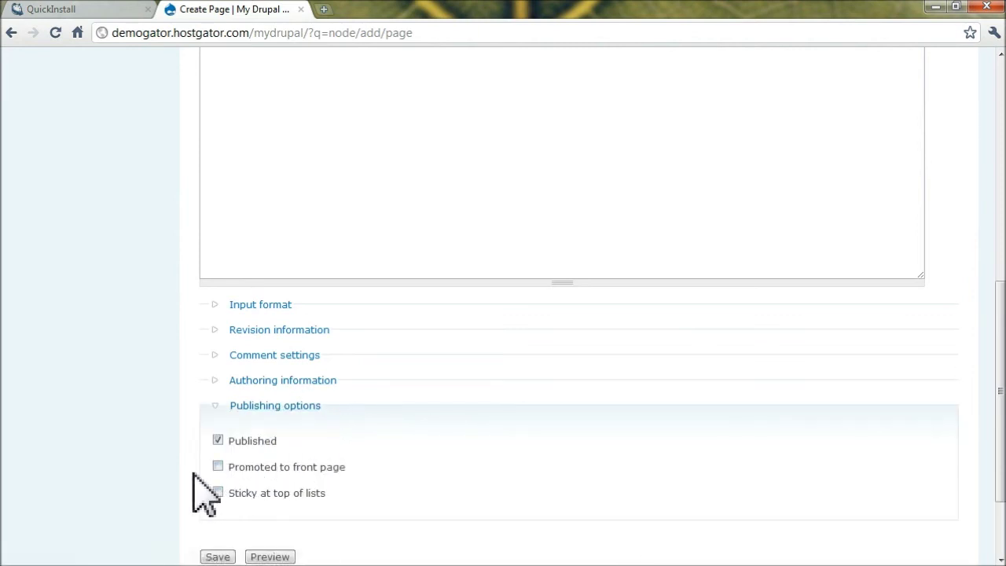
{"action": "left_click", "coordinate": [218, 467]}
{"action": "scroll", "coordinate": [349, 448], "scroll_direction": "down", "scroll_amount": 2}
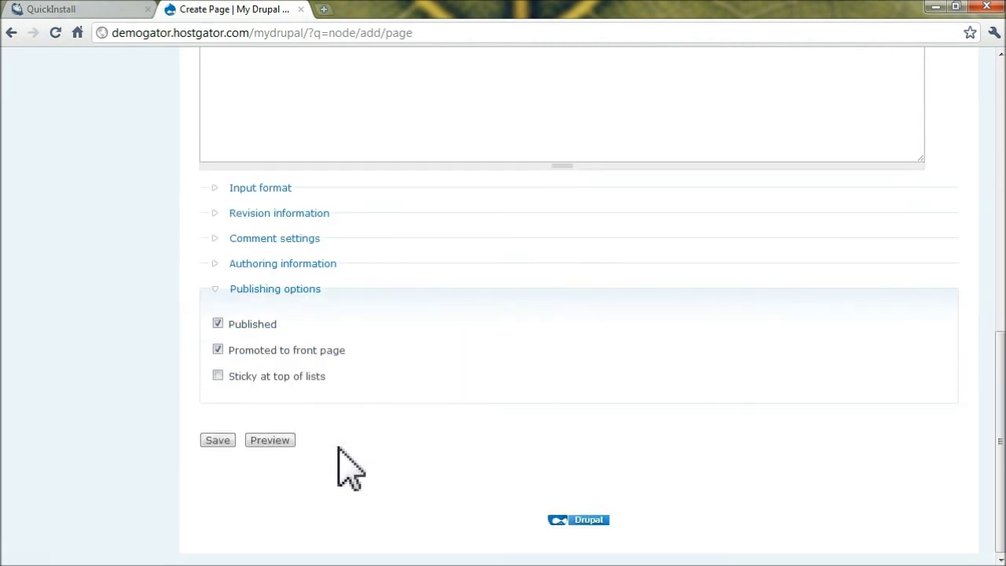
{"action": "left_click", "coordinate": [226, 441]}
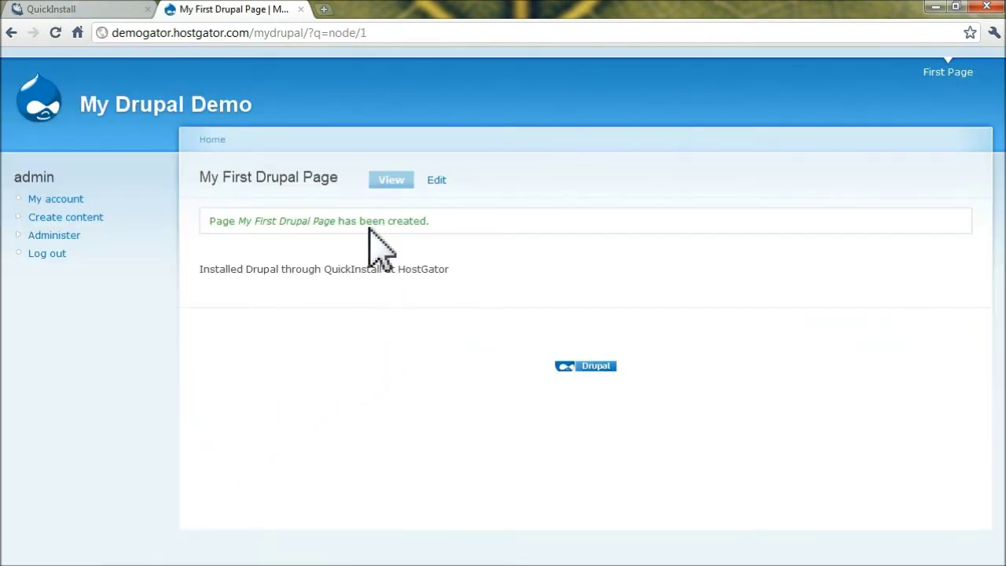
Load the /mydrupal front page in a new tab and check My First Drupal Page appears
{"action": "left_click_drag", "start_coordinate": [309, 33], "coordinate": [110, 34]}
{"action": "key", "text": "ctrl+c"}
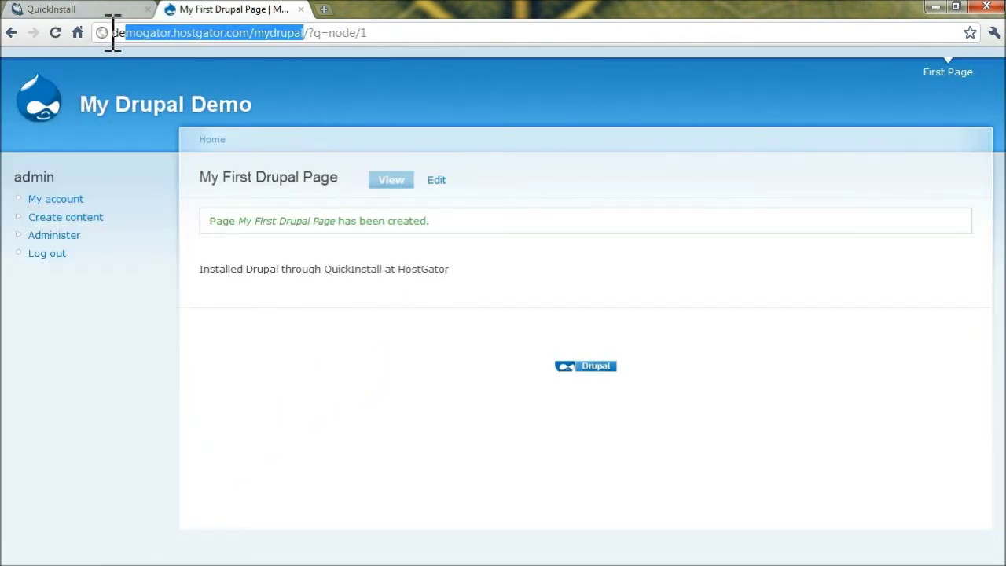
{"action": "key", "text": "ctrl+t"}
{"action": "key", "text": "ctrl+v"}
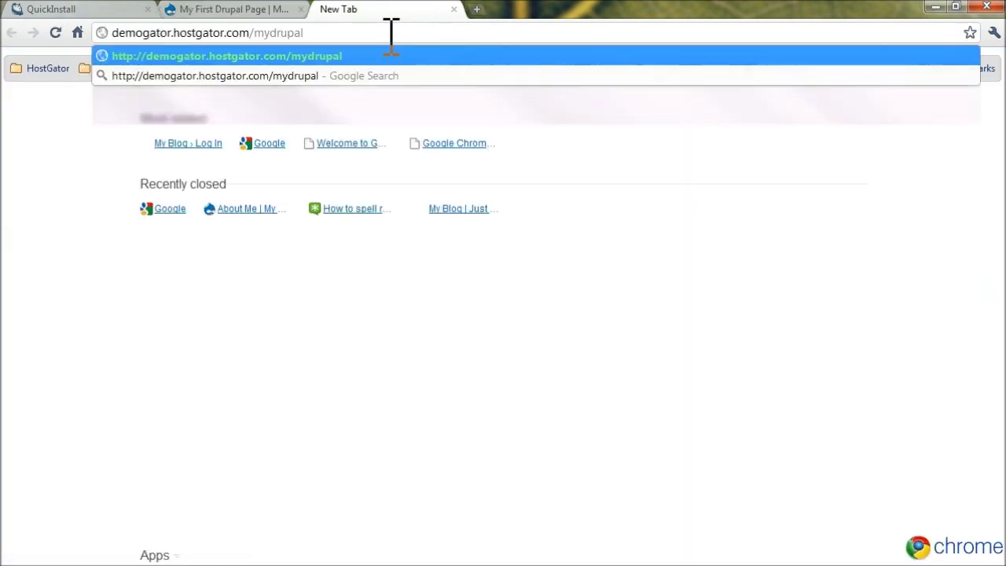
{"action": "key", "text": "Return"}
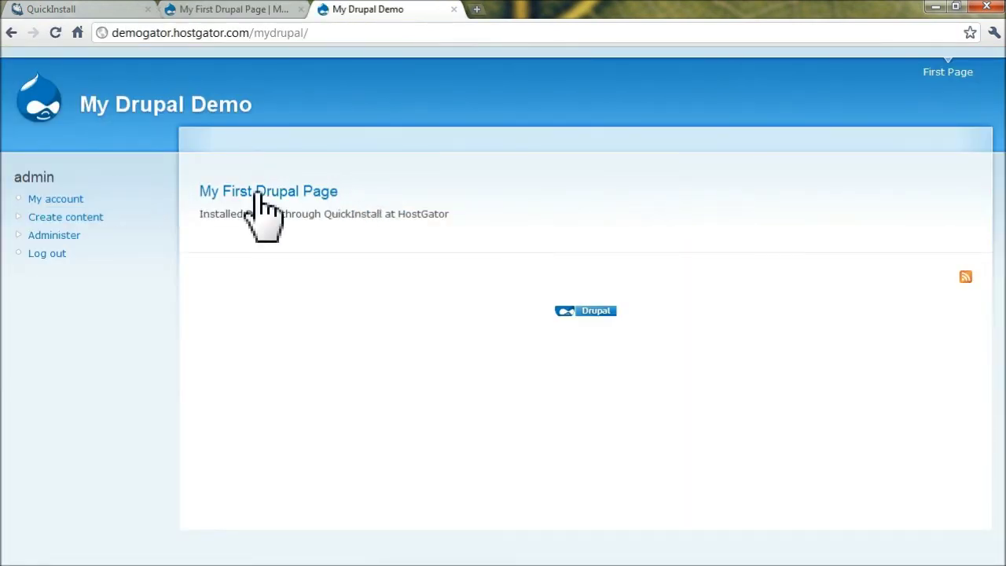
{"action": "left_click", "coordinate": [130, 104]}
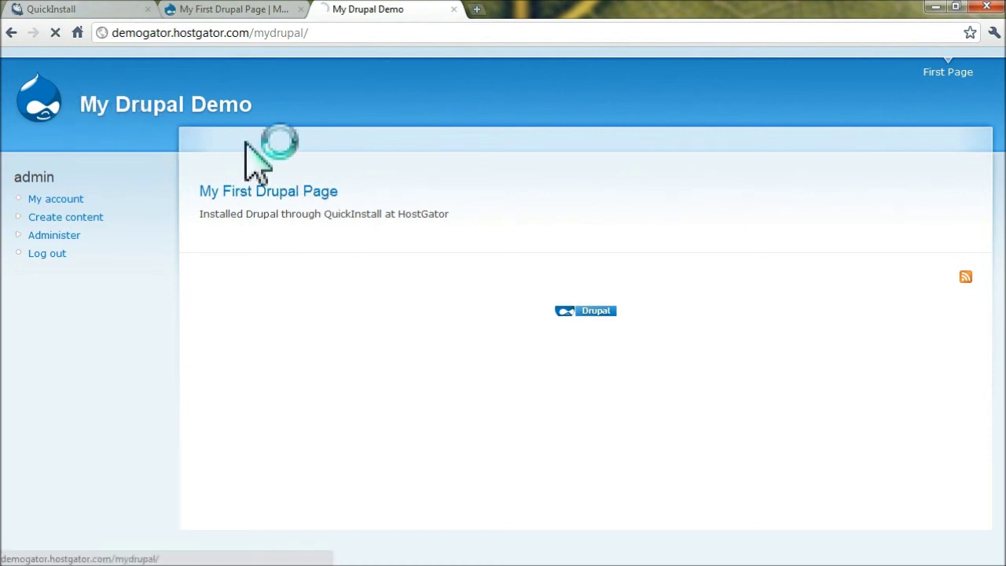
{"action": "left_click_drag", "start_coordinate": [449, 252], "coordinate": [275, 169]}
{"action": "left_click", "coordinate": [519, 247]}
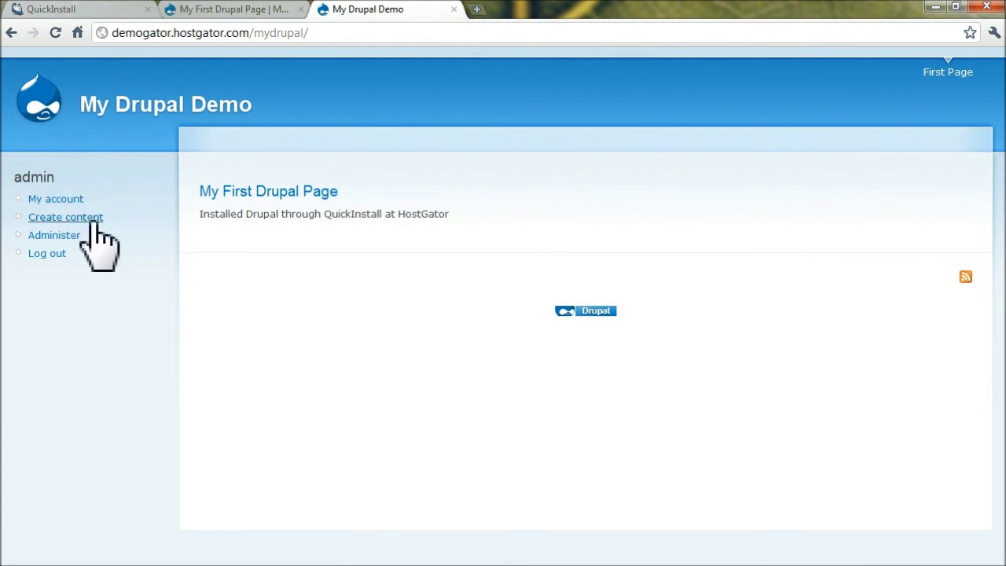
Check the Administration theme setting under Site configuration, keeping it on System default
{"action": "left_click", "coordinate": [69, 236]}
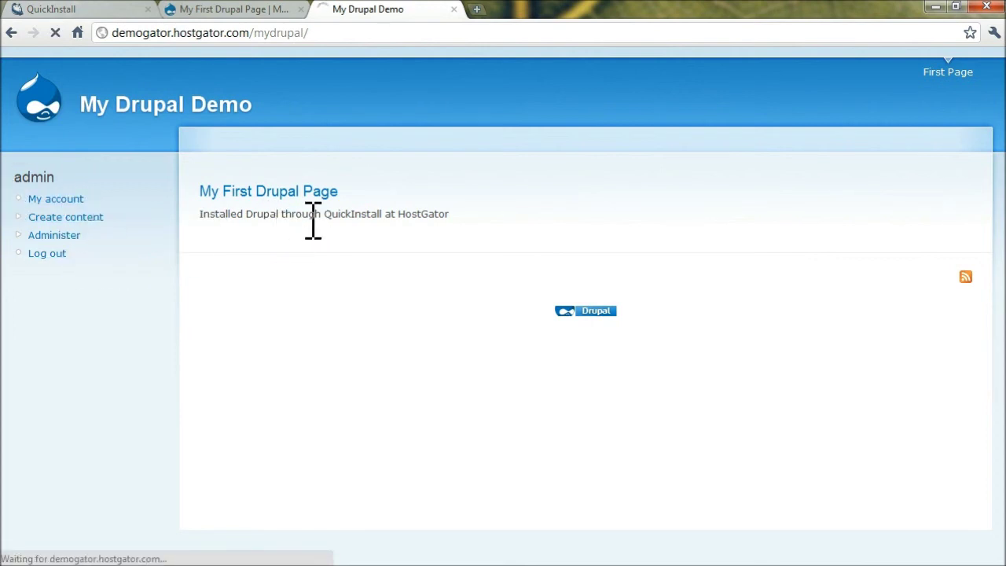
{"action": "scroll", "coordinate": [331, 222], "scroll_direction": "down", "scroll_amount": 3}
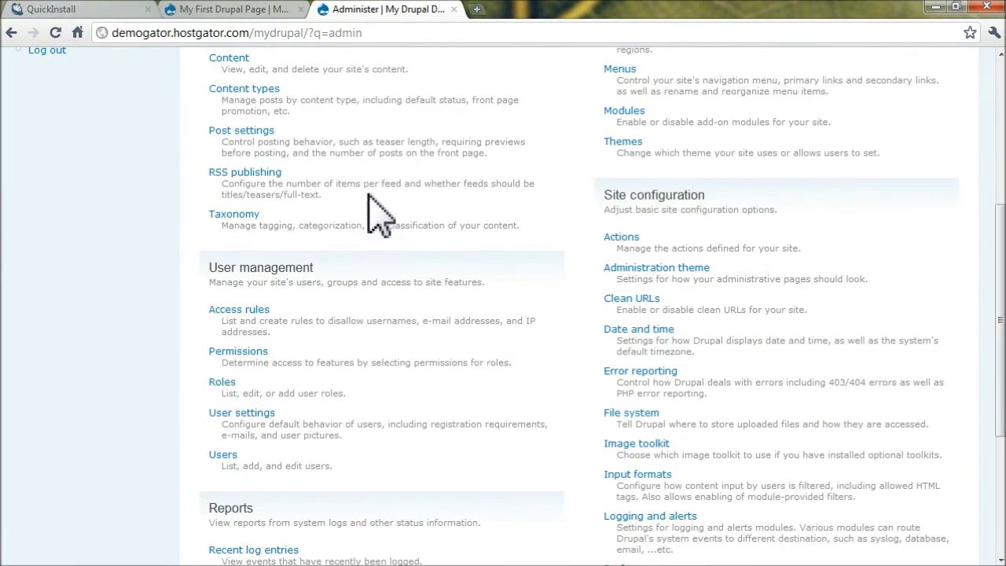
{"action": "scroll", "coordinate": [356, 181], "scroll_direction": "down", "scroll_amount": 5}
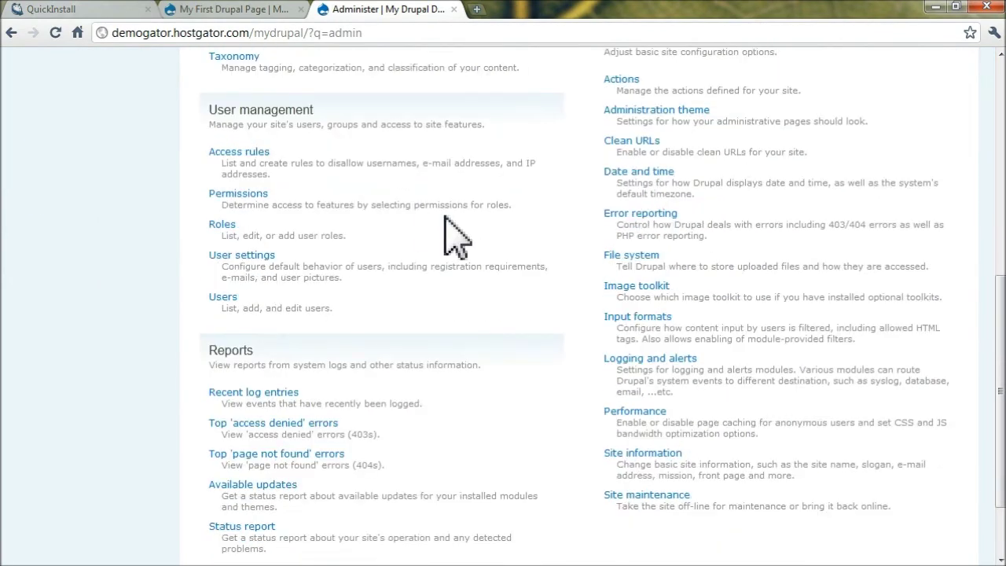
{"action": "scroll", "coordinate": [494, 243], "scroll_direction": "up", "scroll_amount": 5}
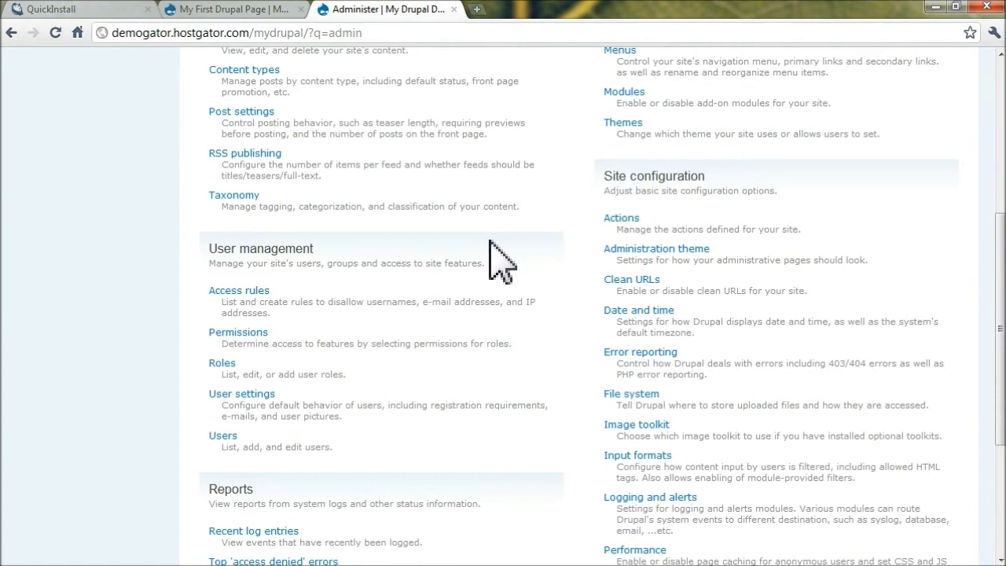
{"action": "scroll", "coordinate": [637, 375], "scroll_direction": "down", "scroll_amount": 6}
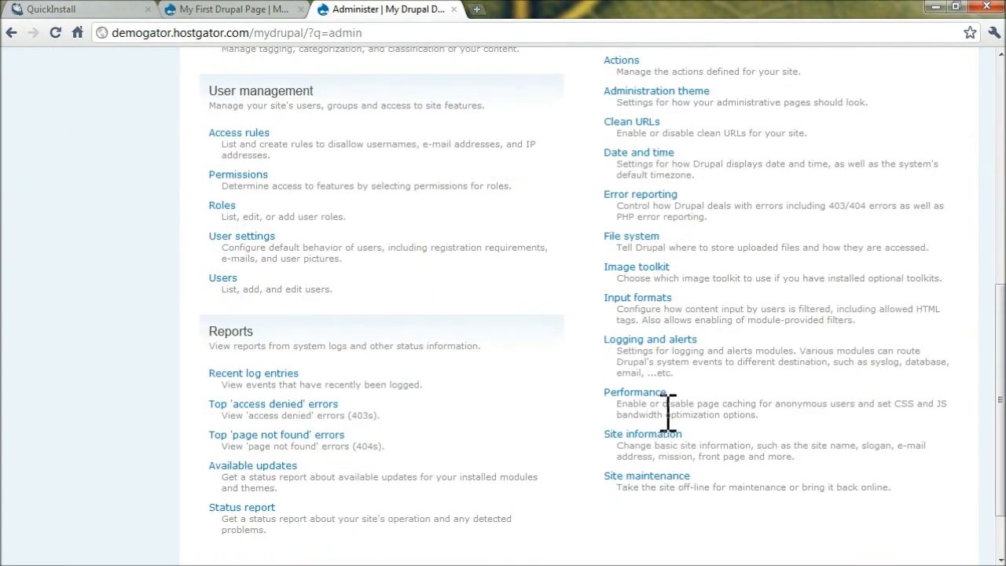
{"action": "scroll", "coordinate": [669, 413], "scroll_direction": "up", "scroll_amount": 1}
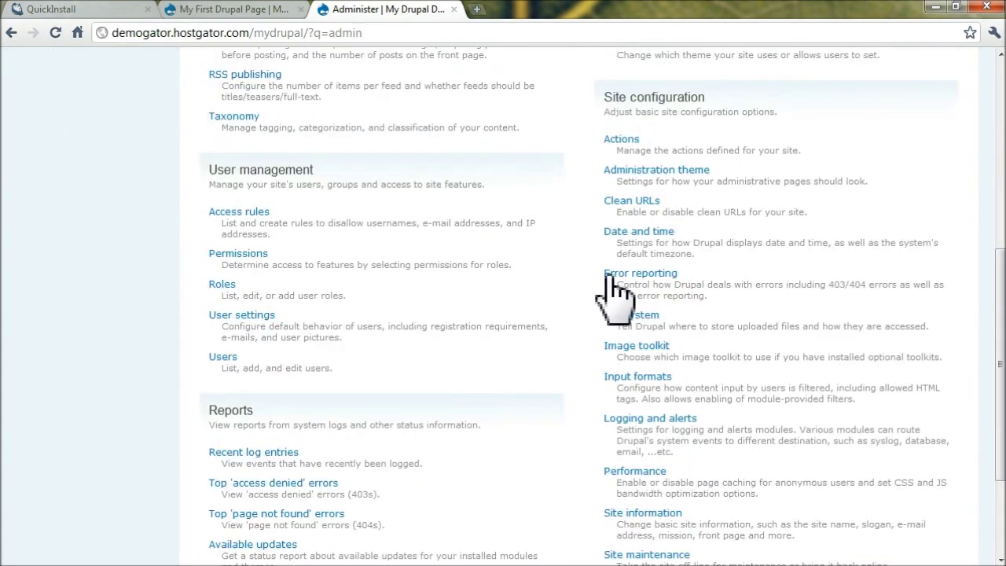
{"action": "left_click", "coordinate": [658, 174]}
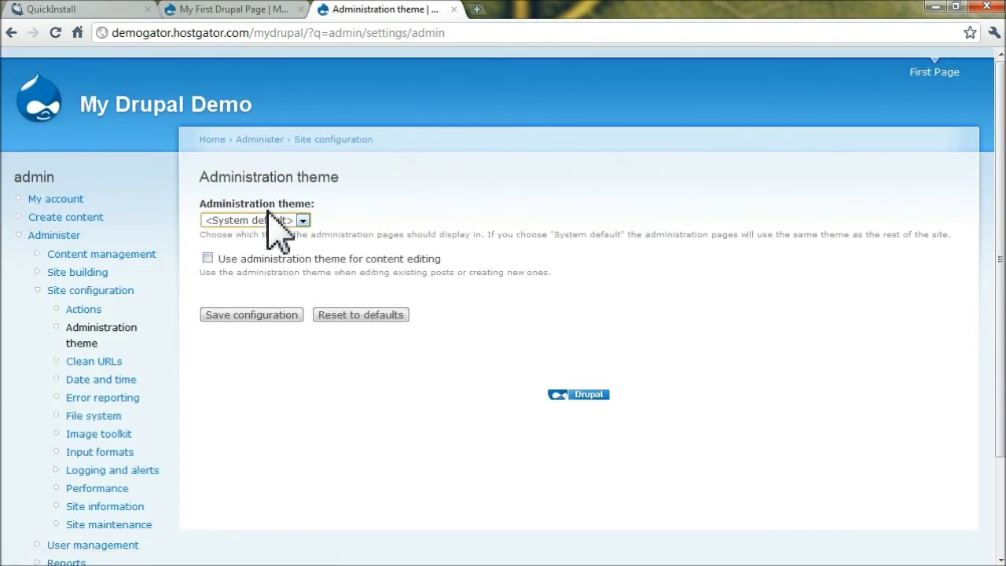
{"action": "left_click", "coordinate": [269, 217]}
{"action": "left_click", "coordinate": [269, 217]}
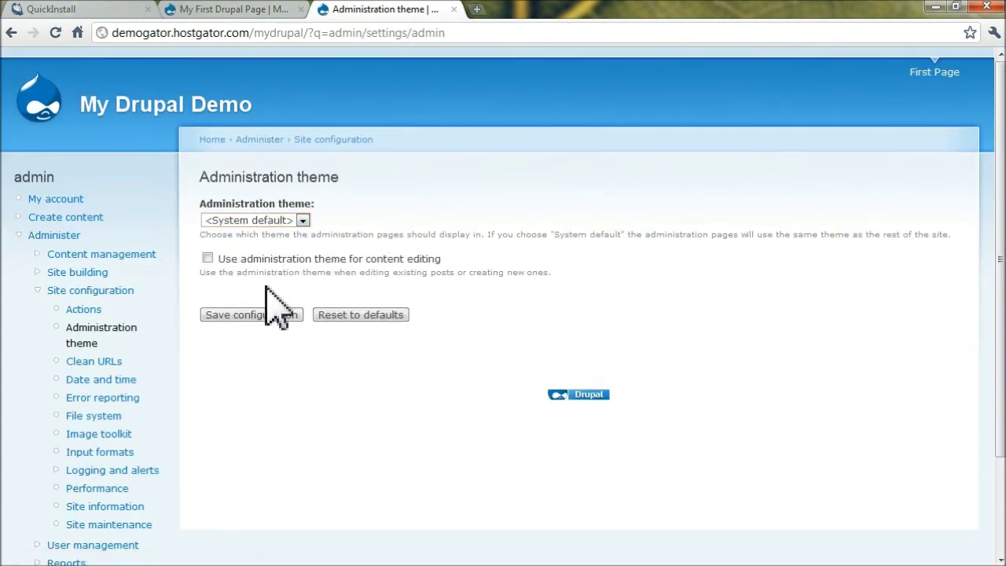
{"action": "scroll", "coordinate": [276, 309], "scroll_direction": "down", "scroll_amount": 1}
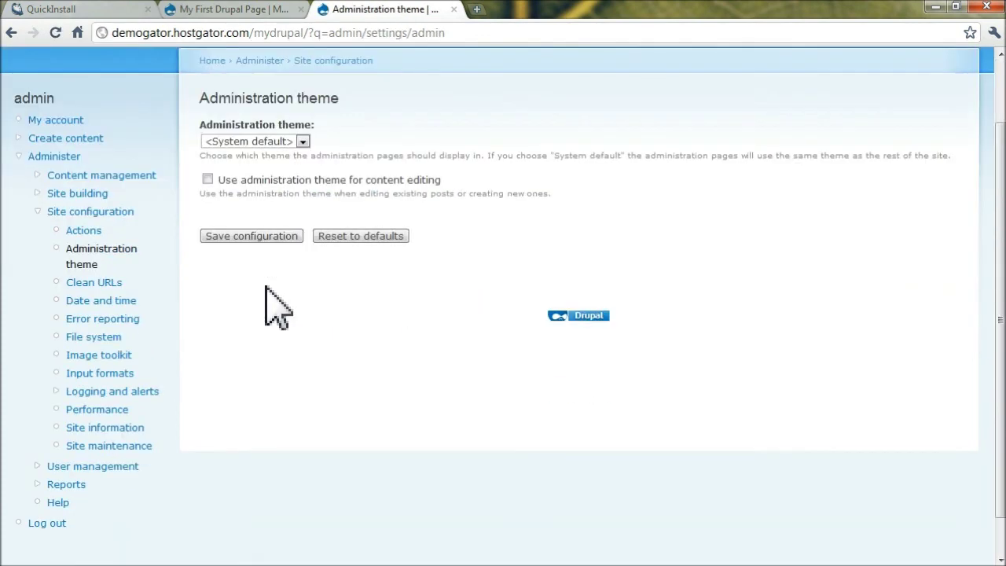
Enable Bluemarine as the default theme, save, and view the restyled front page in a new tab
{"action": "left_click", "coordinate": [75, 193]}
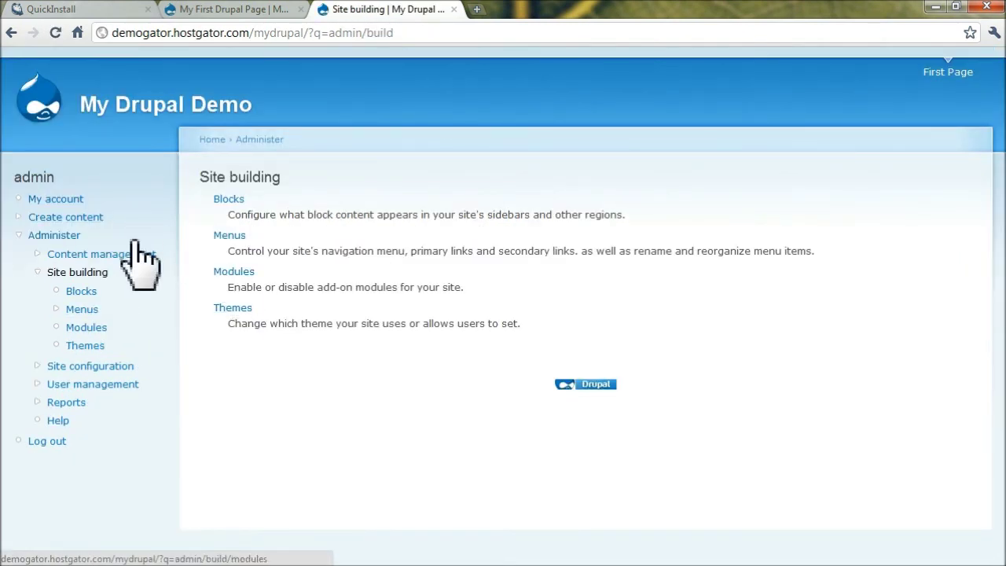
{"action": "left_click", "coordinate": [234, 309]}
{"action": "scroll", "coordinate": [471, 361], "scroll_direction": "down", "scroll_amount": 5}
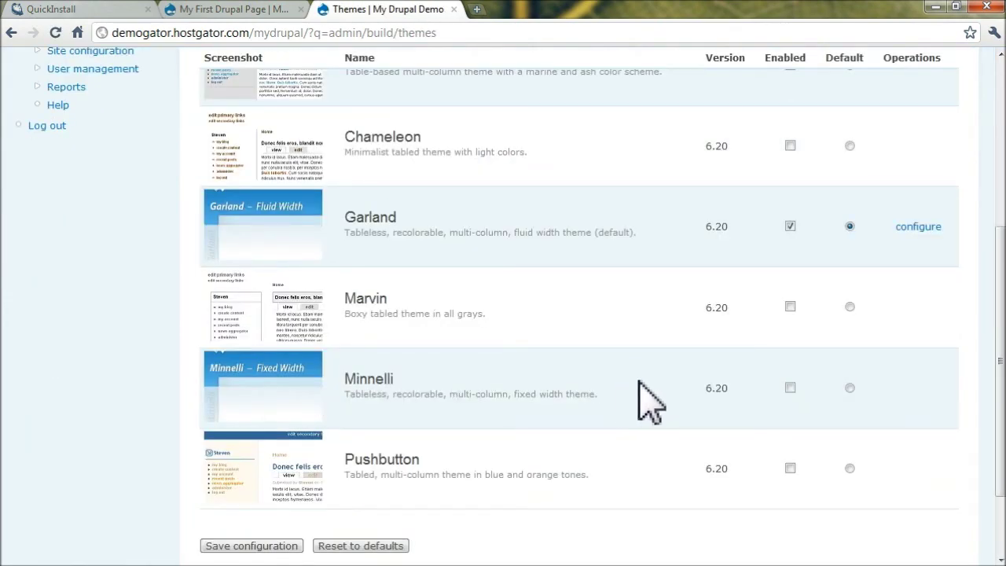
{"action": "scroll", "coordinate": [802, 385], "scroll_direction": "up", "scroll_amount": 2}
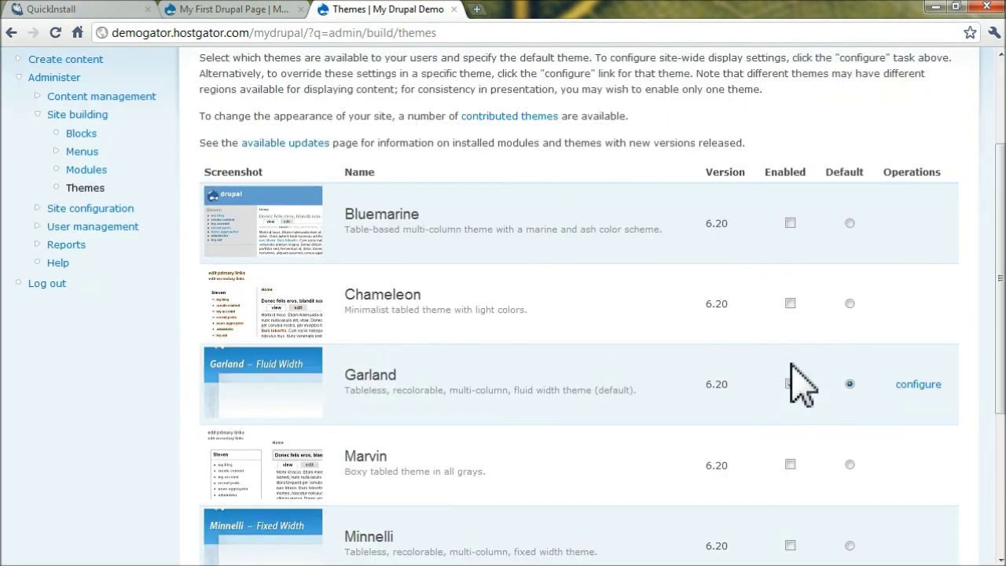
{"action": "left_click", "coordinate": [790, 223]}
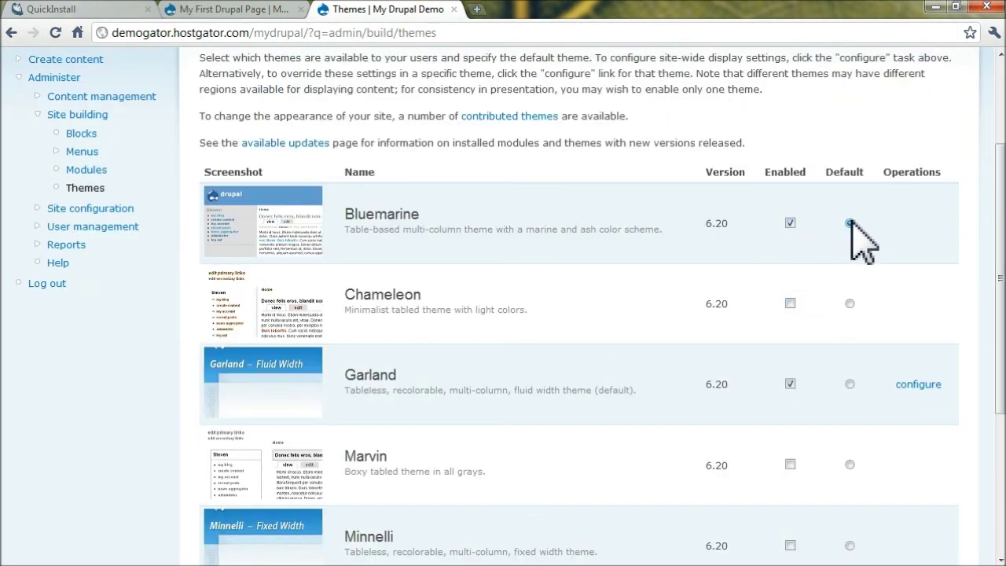
{"action": "left_click", "coordinate": [849, 224]}
{"action": "scroll", "coordinate": [532, 353], "scroll_direction": "down", "scroll_amount": 3}
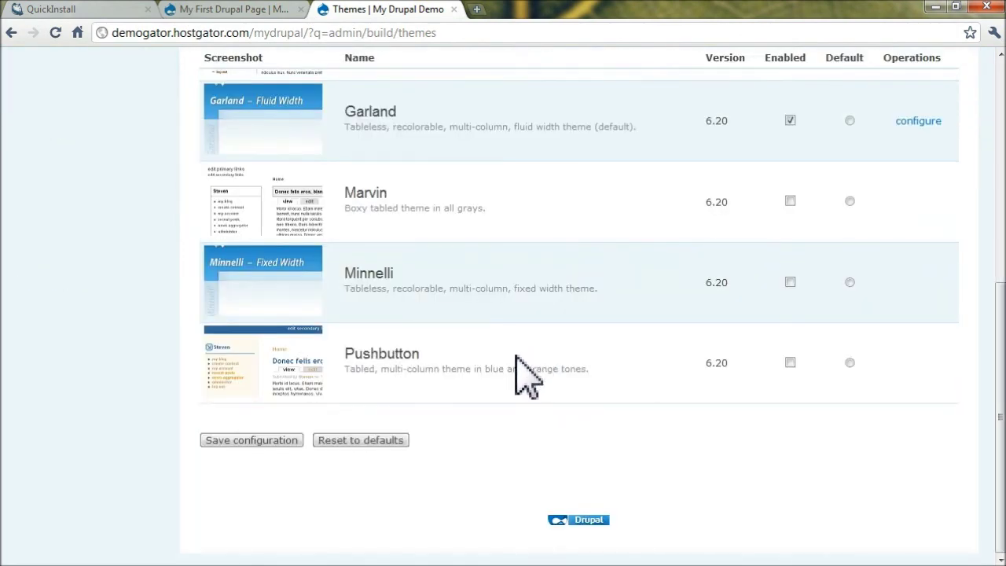
{"action": "left_click", "coordinate": [254, 440]}
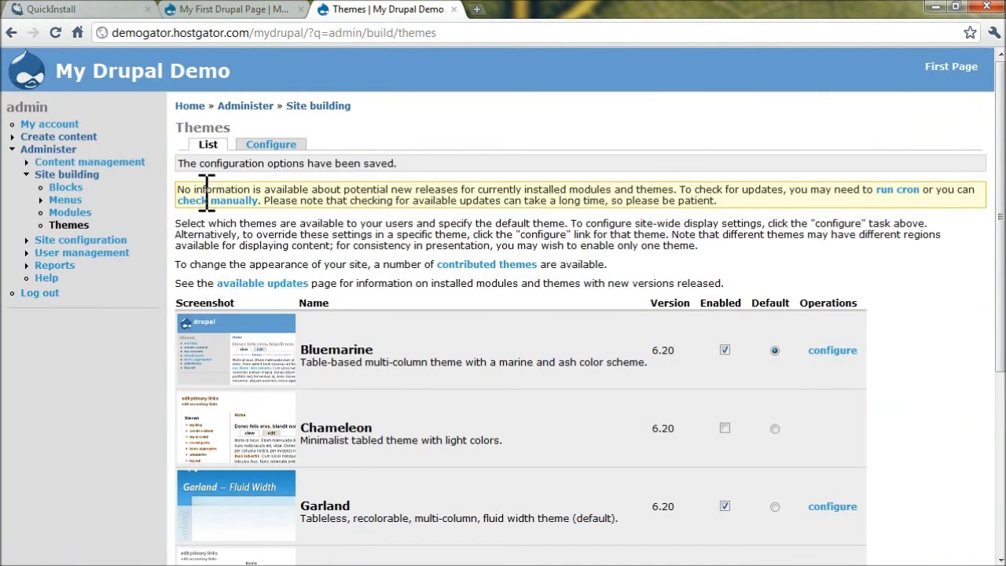
{"action": "middle_click", "coordinate": [132, 78]}
{"action": "left_click", "coordinate": [479, 10]}
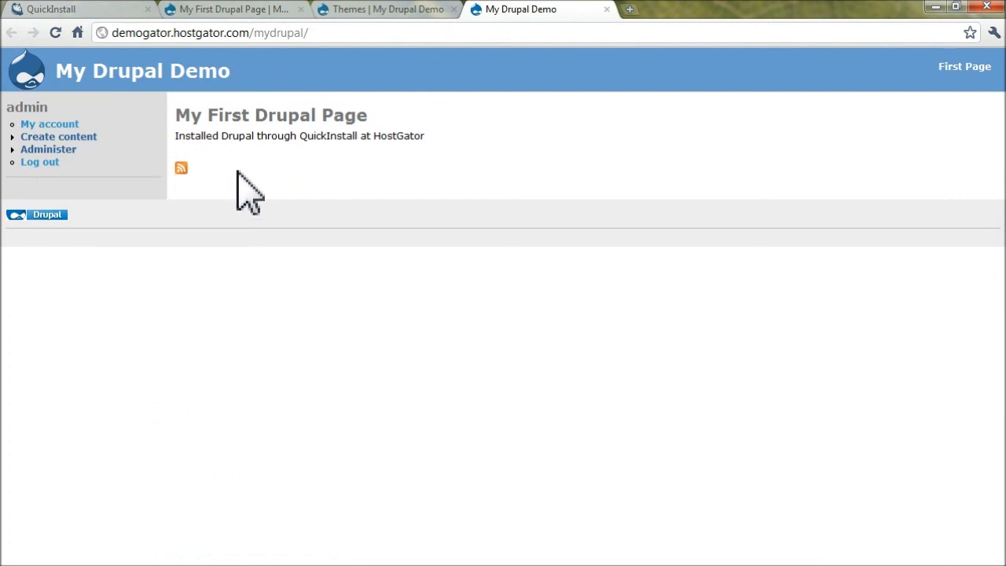